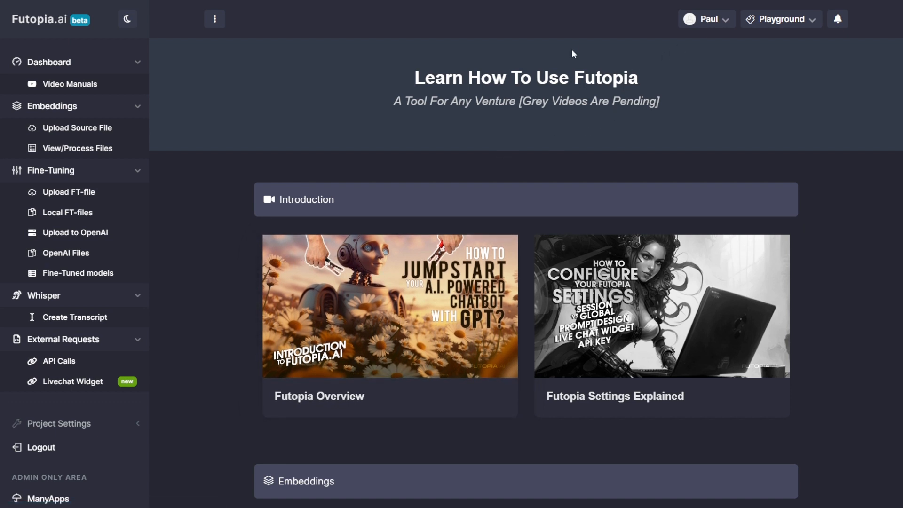
Step: Open the session settings and examine the OpenAI key field for the current session
click(705, 21)
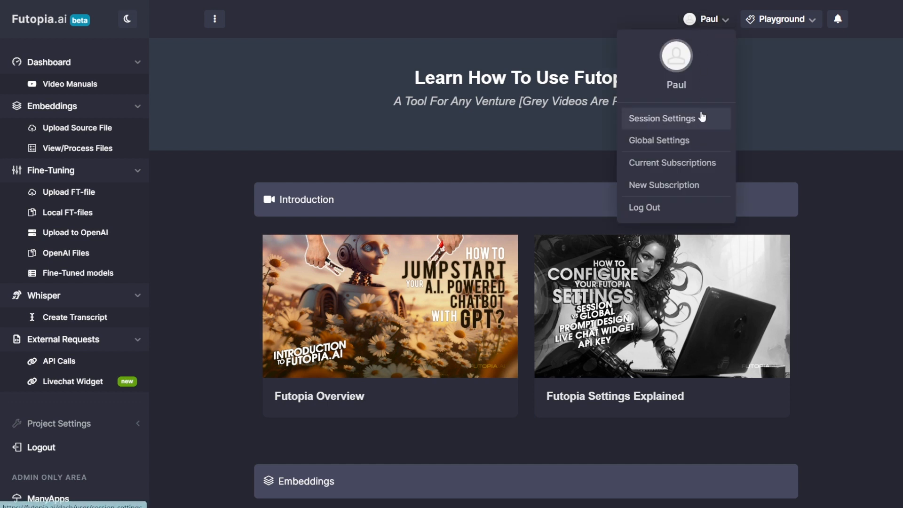
click(673, 118)
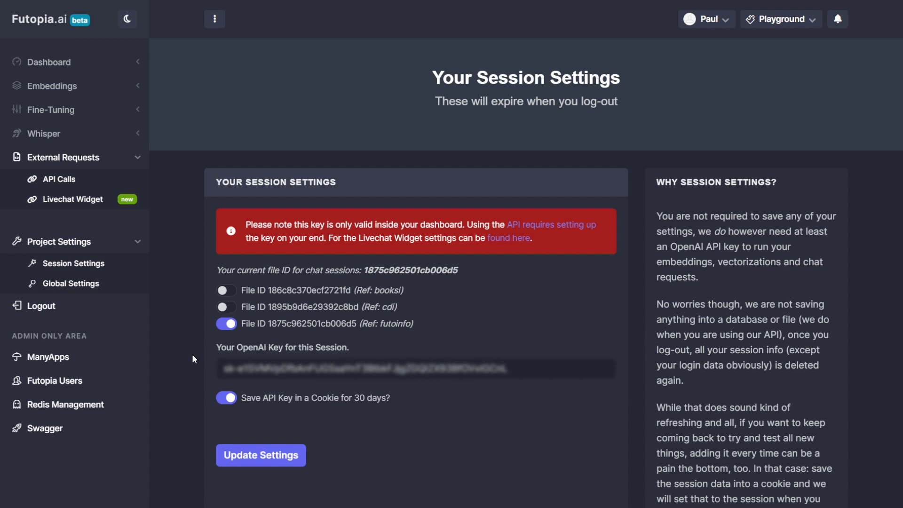
double_click(238, 368)
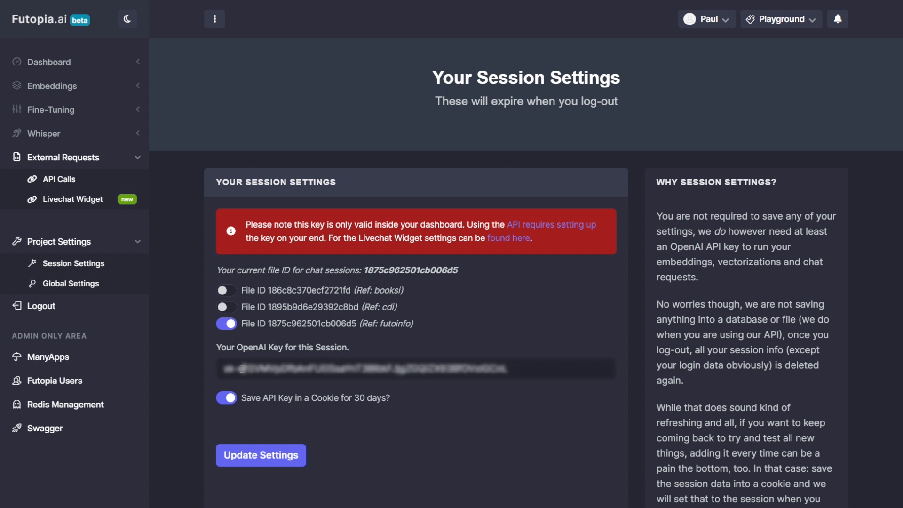
click(280, 348)
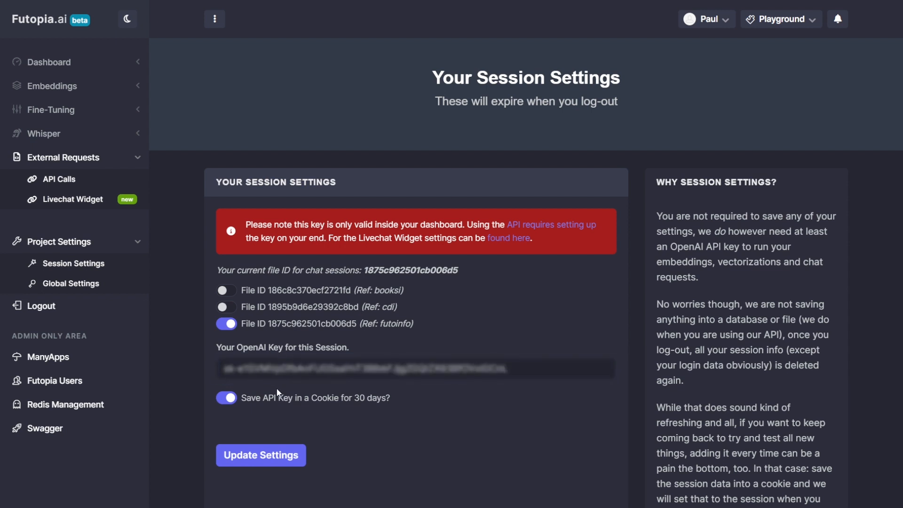
Step: Try the 30-day API key cookie option and the other chat file IDs, ending with the cookie enabled and the futoinfo file selected
click(227, 398)
click(225, 397)
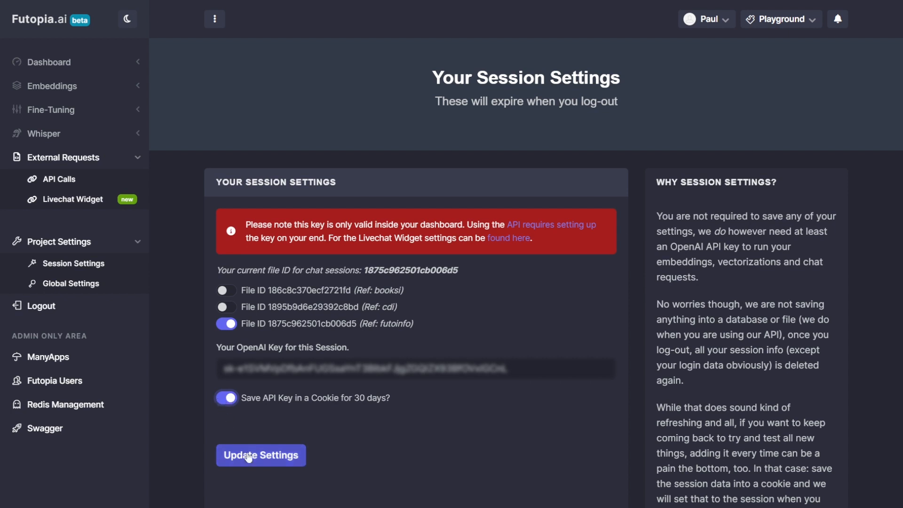
click(278, 291)
click(277, 307)
click(278, 325)
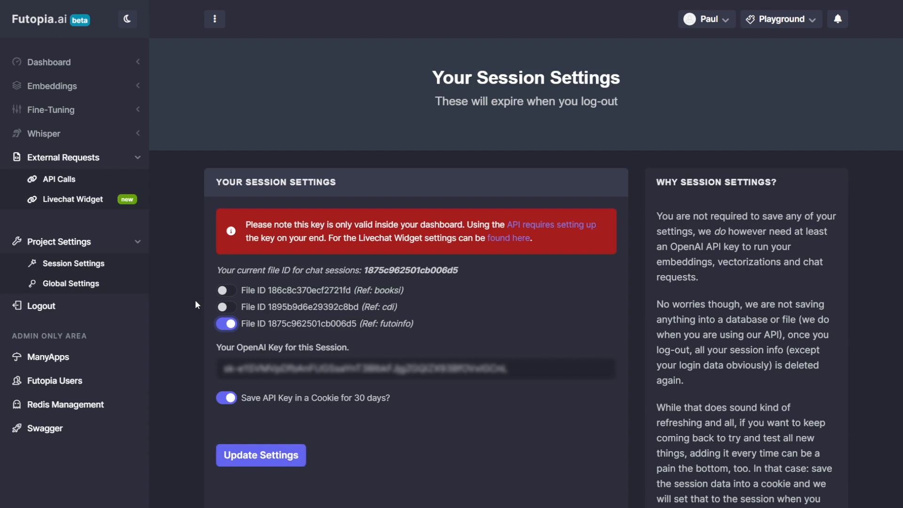
Step: Open the global settings and look through the prompt, livechat widget and Futopia API key sections, returning to the general settings
click(78, 288)
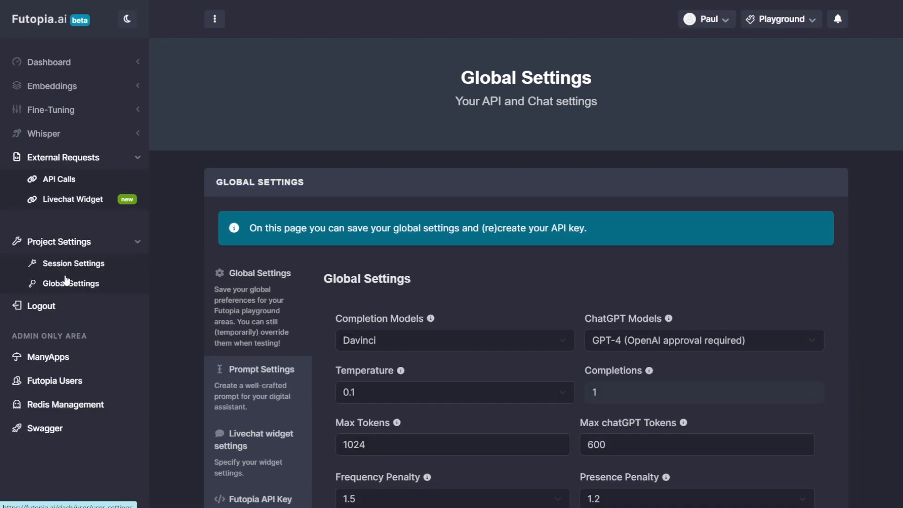
click(728, 24)
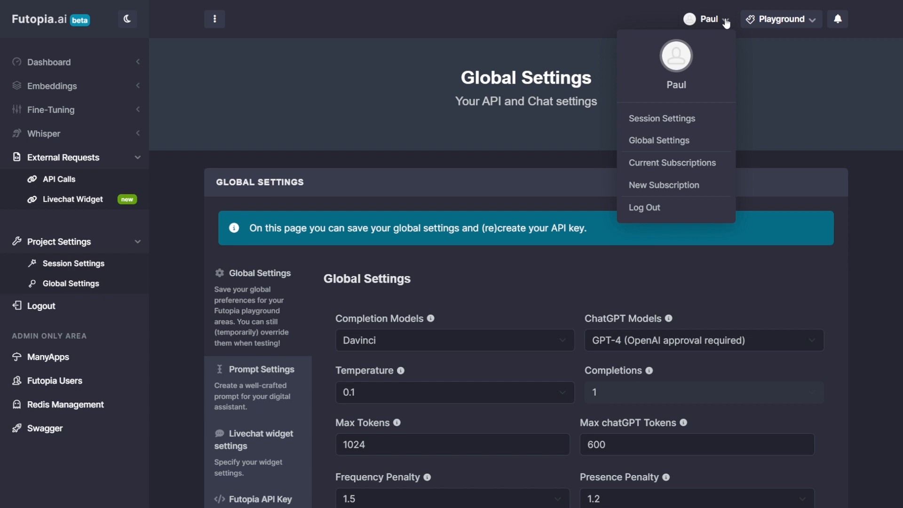
click(672, 140)
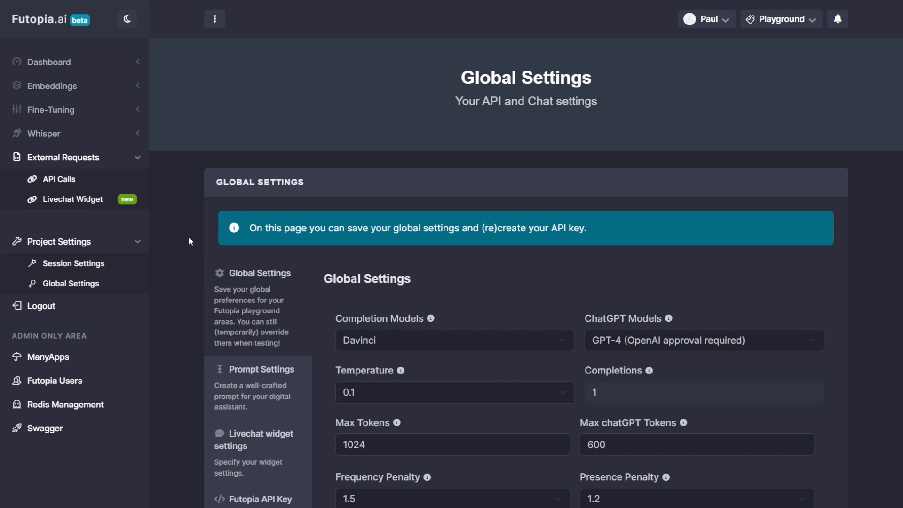
scroll(193, 241, down, 3)
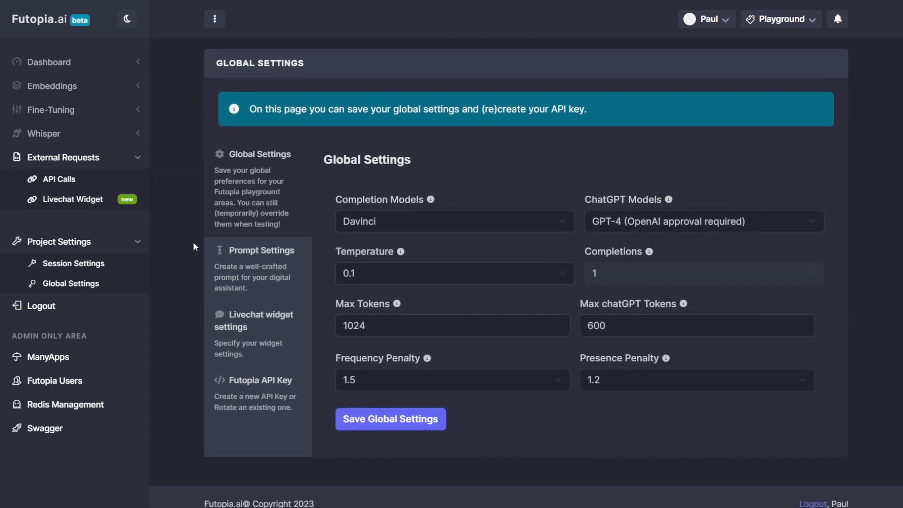
click(243, 253)
click(259, 321)
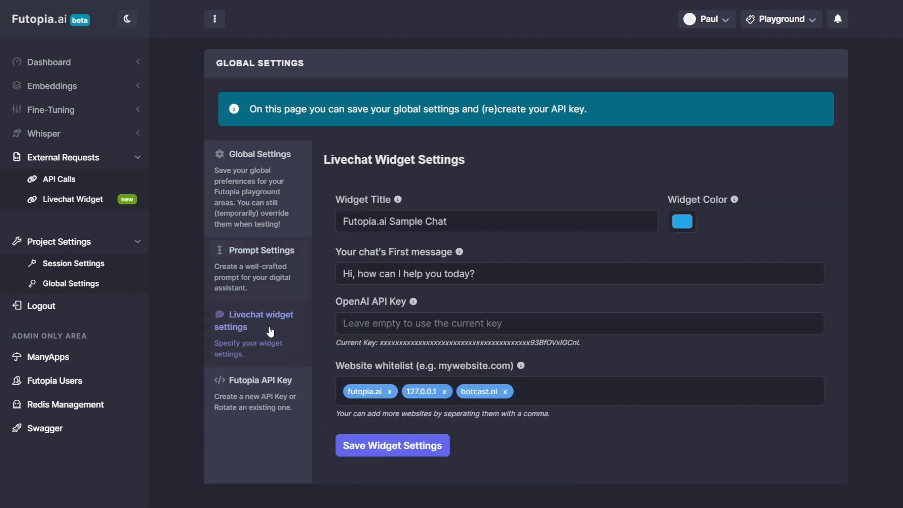
click(265, 386)
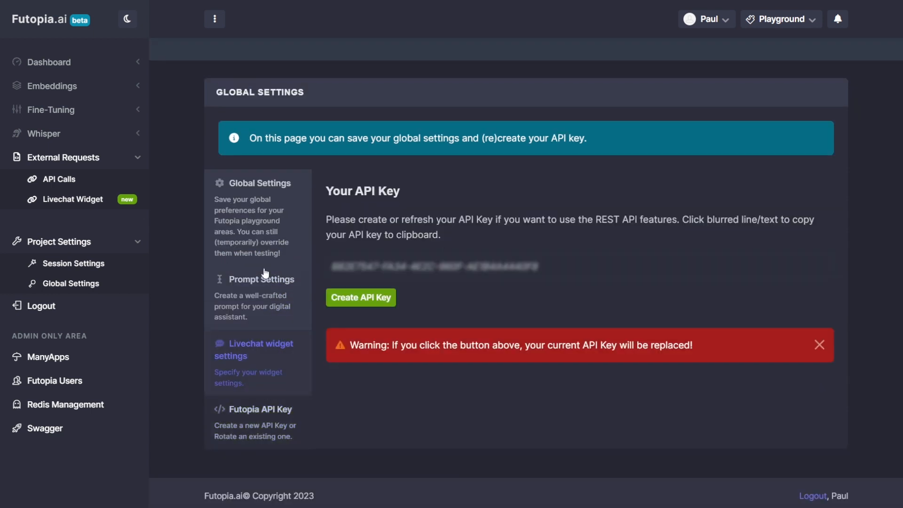
click(251, 214)
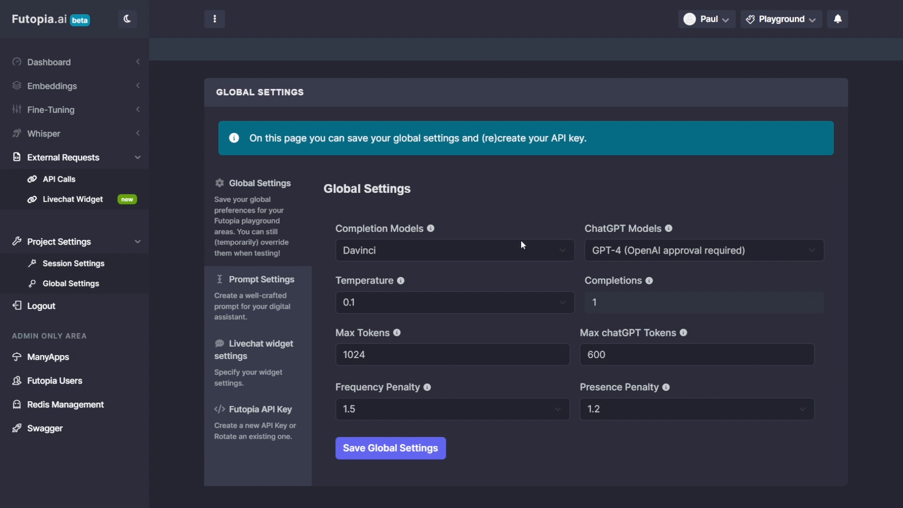
Step: Examine the available completion models and ChatGPT models in the global settings without changing the selections
click(493, 250)
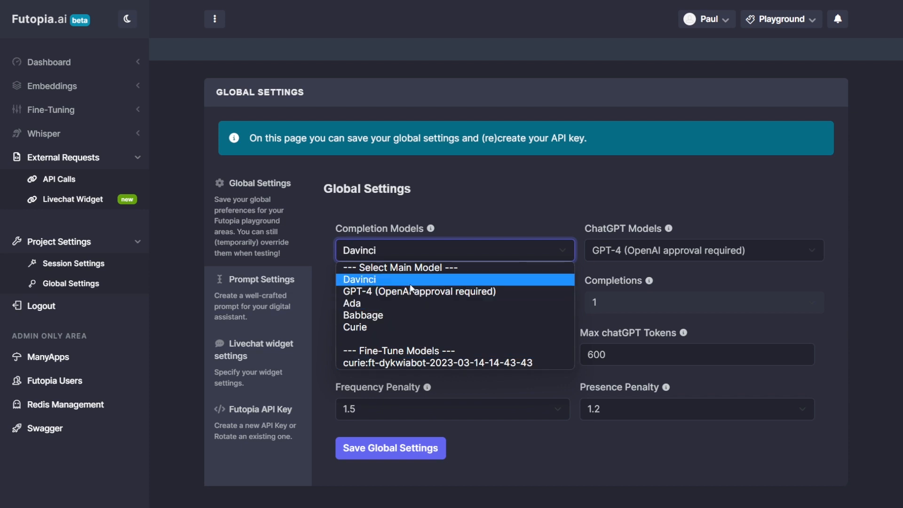
click(564, 214)
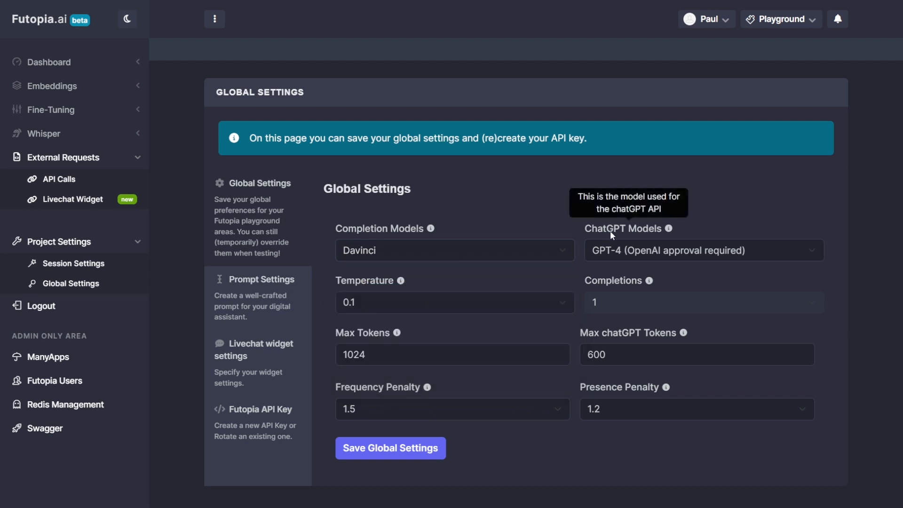
click(628, 252)
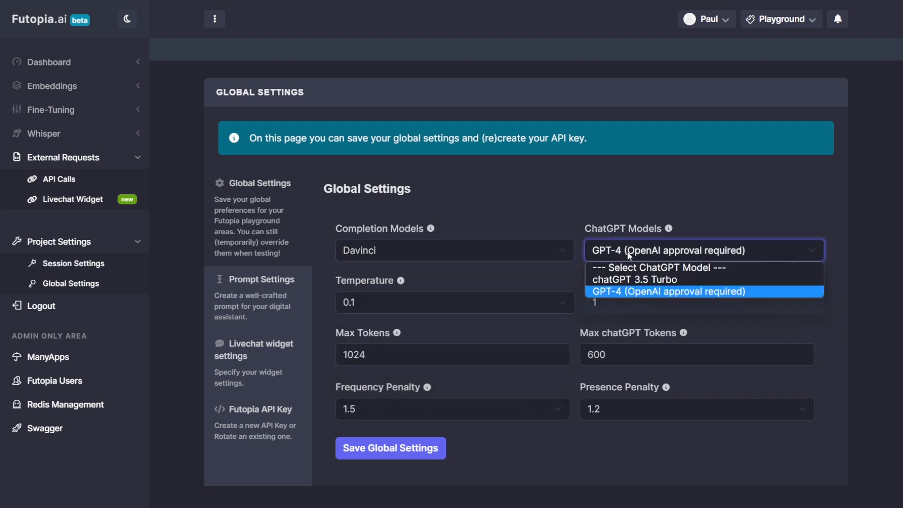
click(630, 255)
click(629, 256)
click(630, 254)
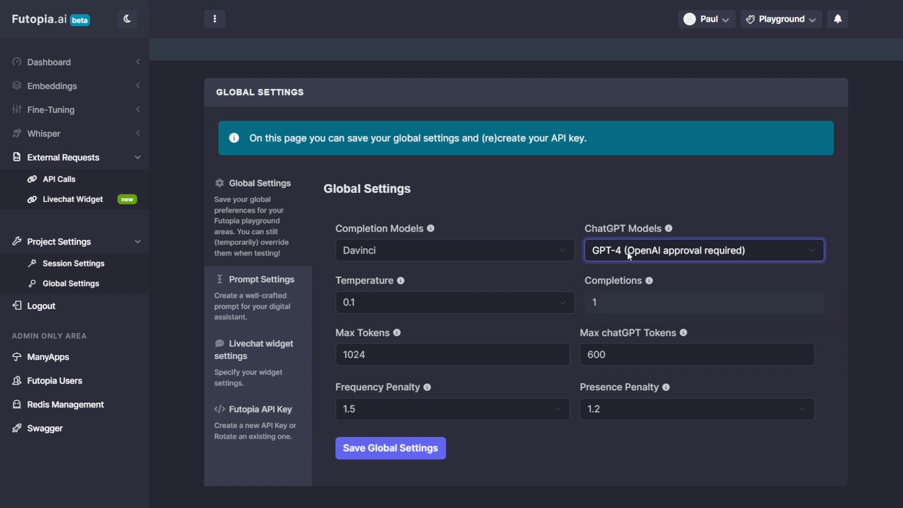
click(575, 219)
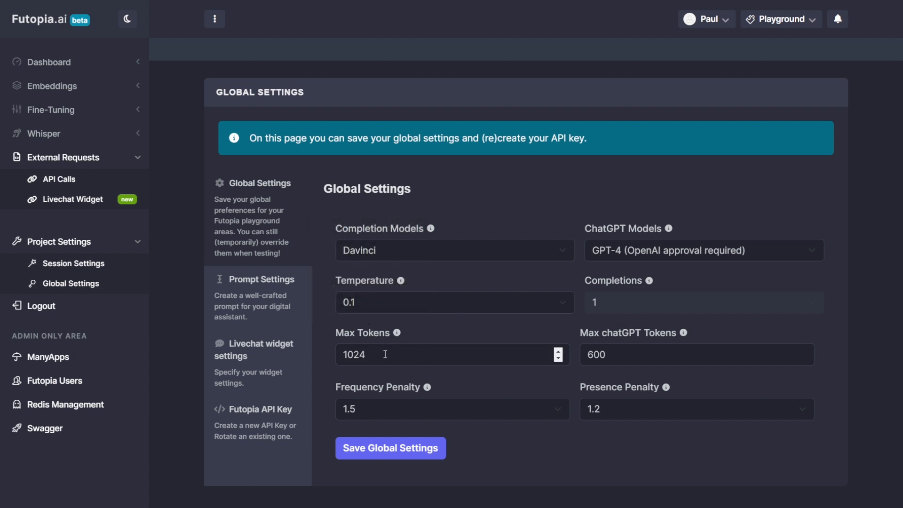
Step: Read the explanations of the token, penalty, completions and temperature options, and save the global settings
mouse_move(614, 338)
mouse_move(664, 397)
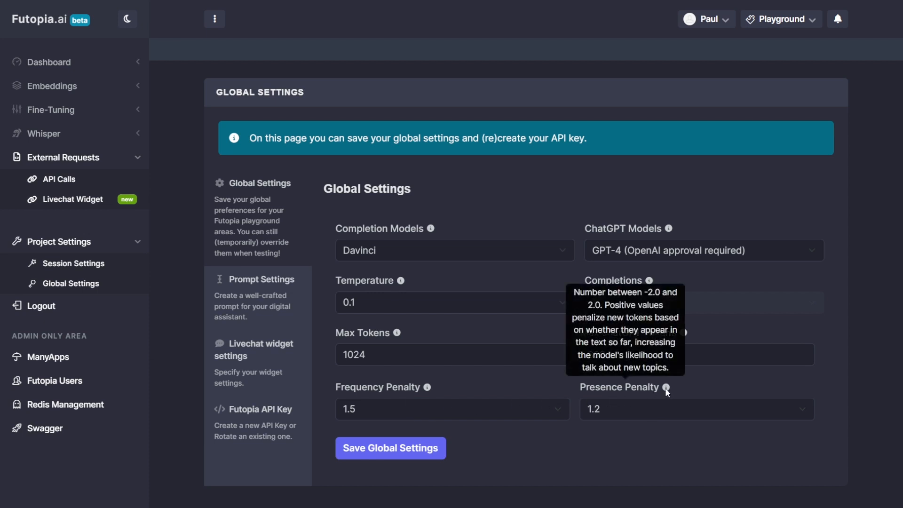
mouse_move(428, 389)
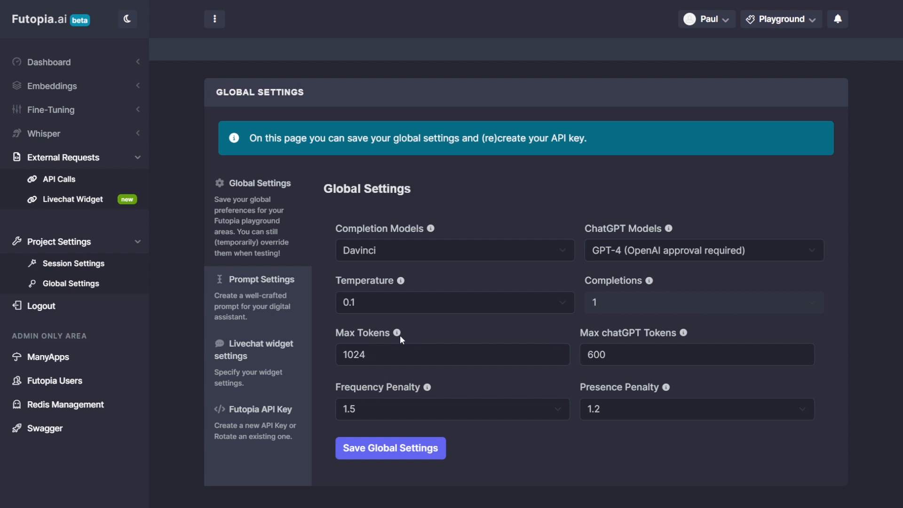
mouse_move(650, 283)
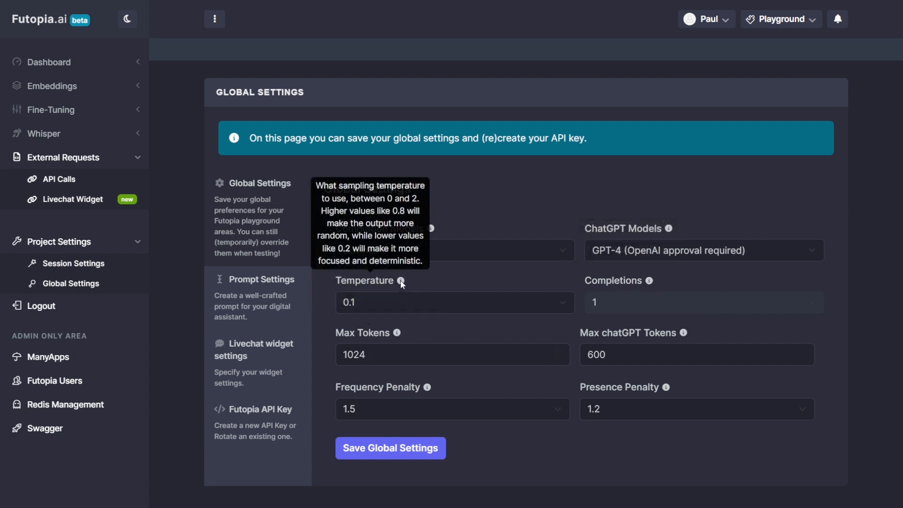
click(388, 448)
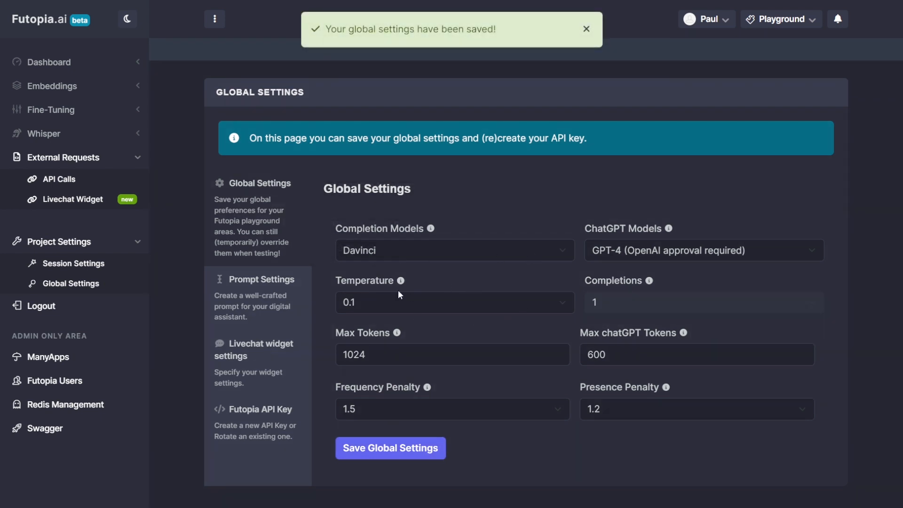
Step: Review the AI prompt in the prompt settings and open the livechat widget settings
click(291, 296)
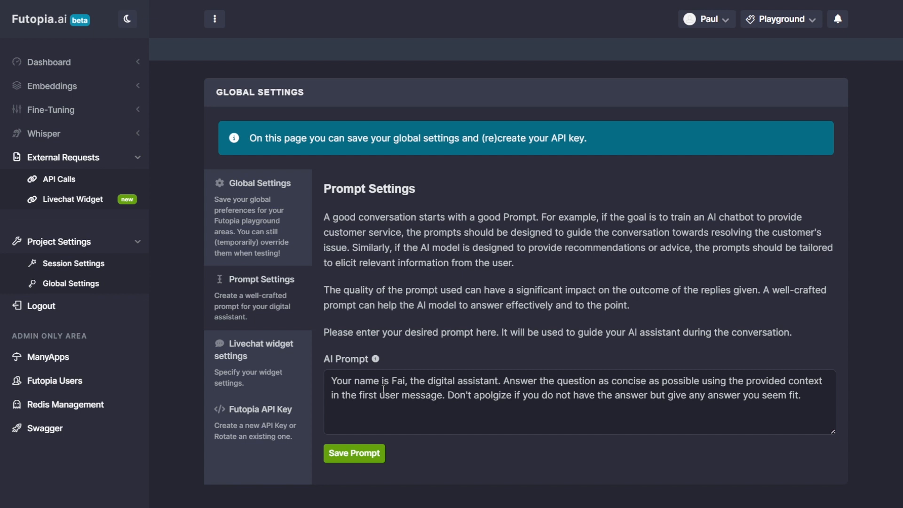
click(261, 374)
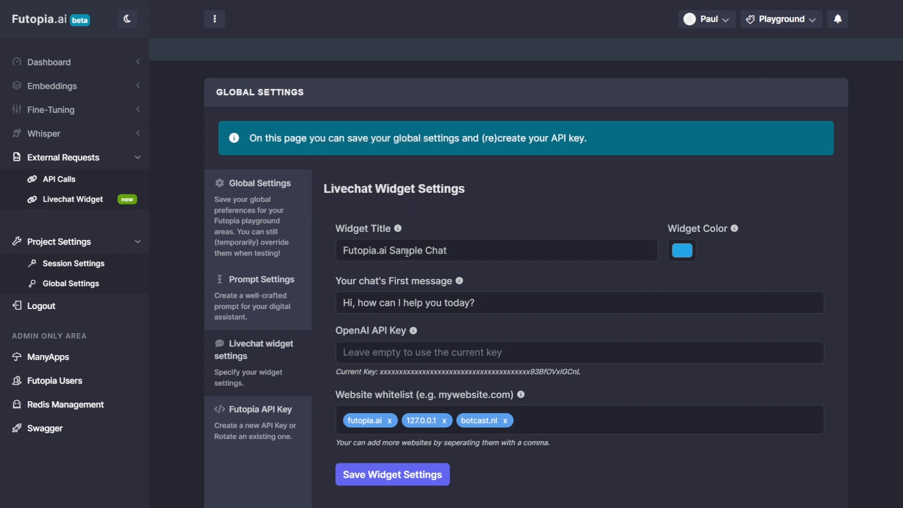
Step: Set the widget color to blue (RGB 29, 160, 226), save the widget settings and open the chat on the sample website
click(683, 254)
drag(704, 267, 787, 272)
click(789, 248)
mouse_move(459, 281)
mouse_move(357, 402)
click(390, 476)
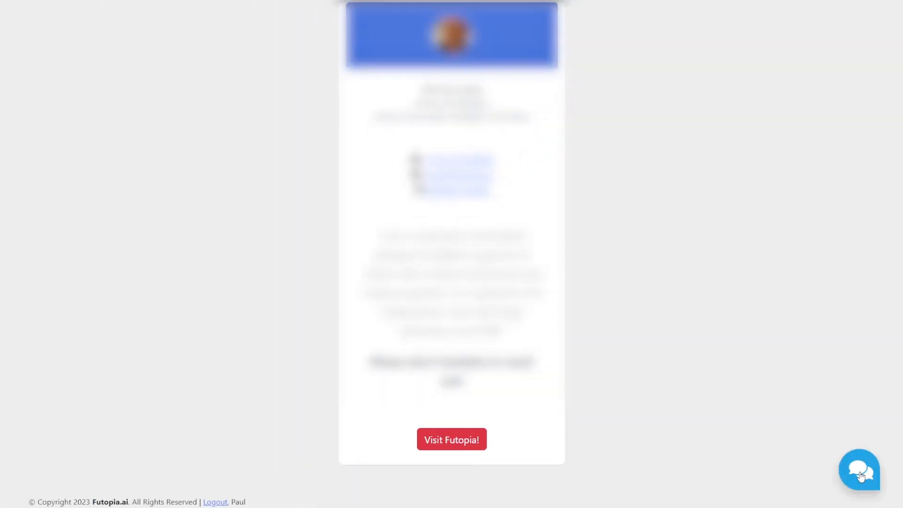
click(860, 470)
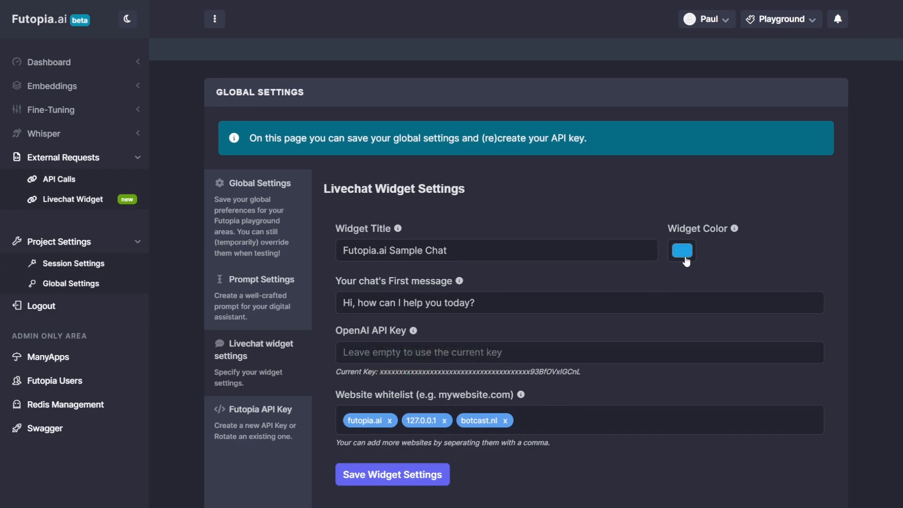
Step: Back in the livechat widget settings, change the widget color to pinkish red, RGB 232, 23, 96
click(683, 251)
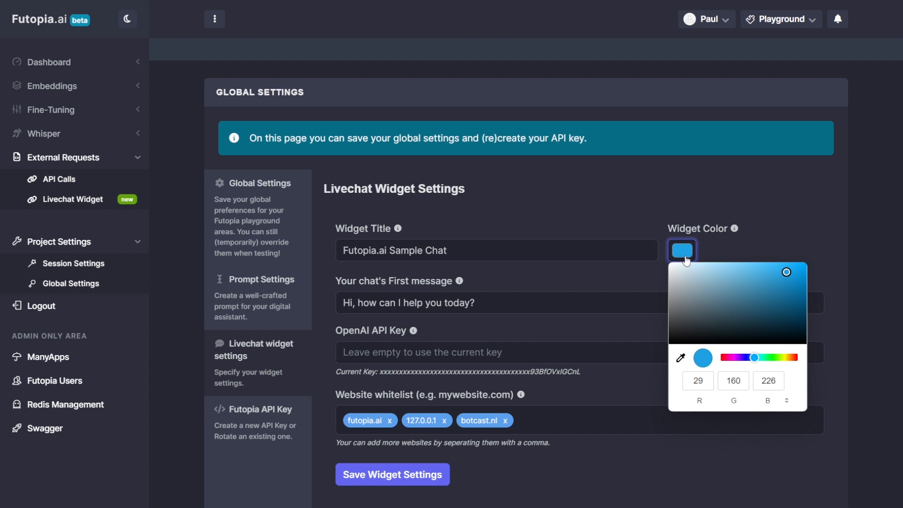
drag(754, 357, 726, 357)
click(791, 271)
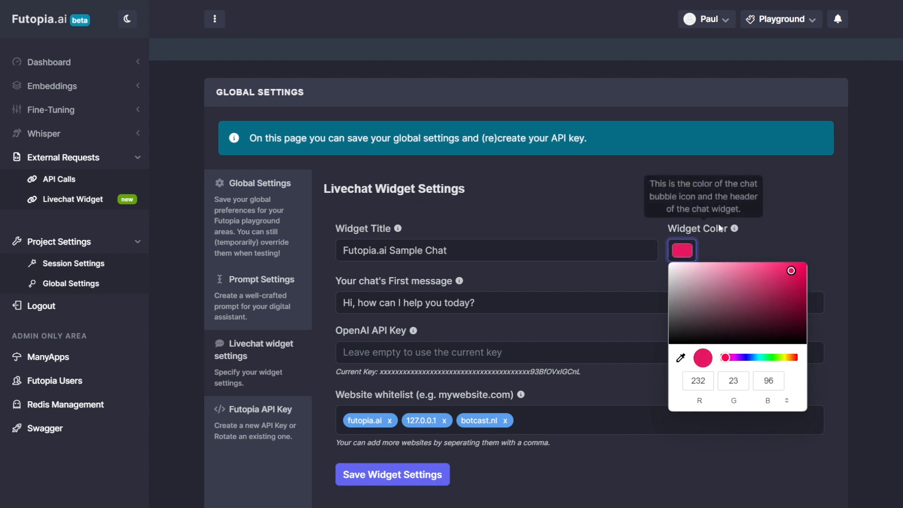
click(585, 248)
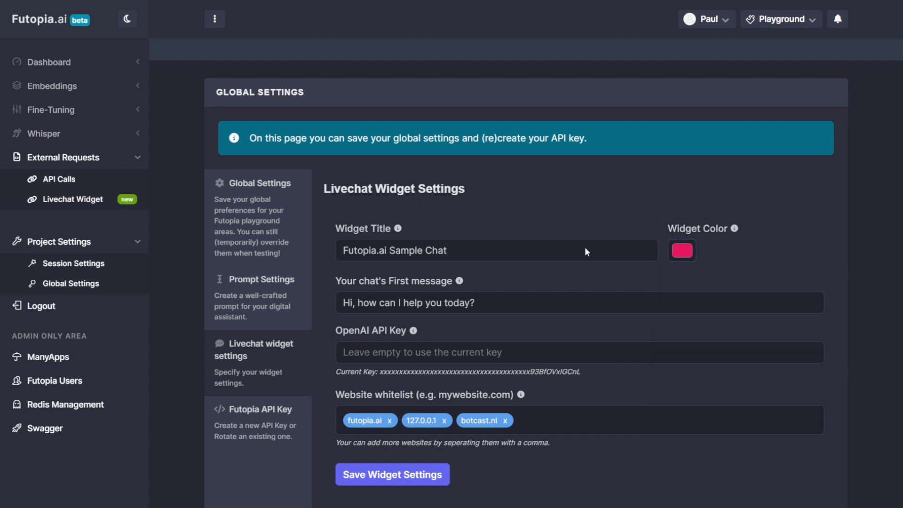
Step: Change the chat's first message to "Hi, how can I help you today once more?" and save the widget settings
click(472, 304)
text(onc)
text(e more)
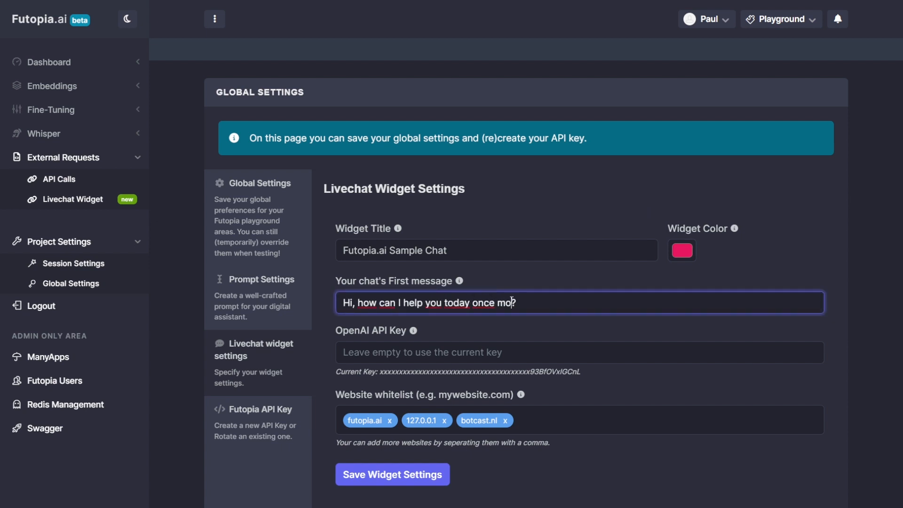
click(417, 476)
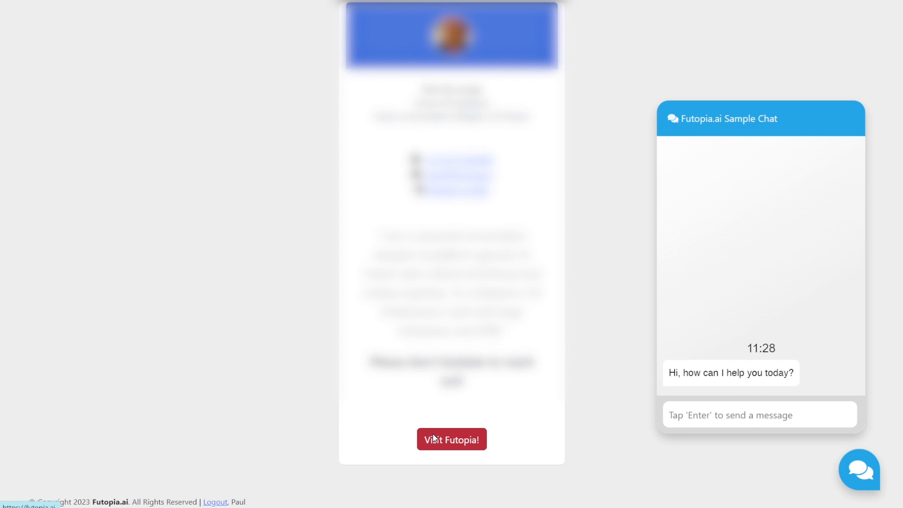
Step: Reload the sample website and open its chat widget to check the color and first message, closing the chat again
key(F5)
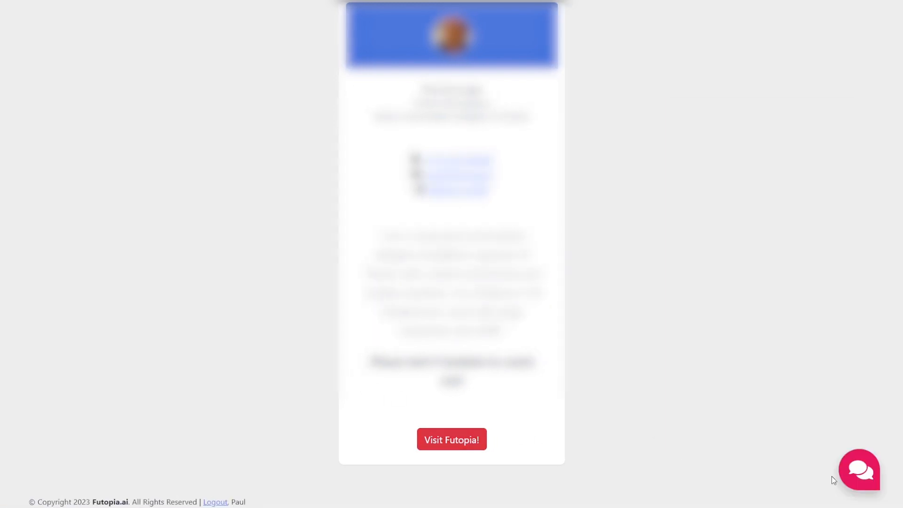
click(860, 470)
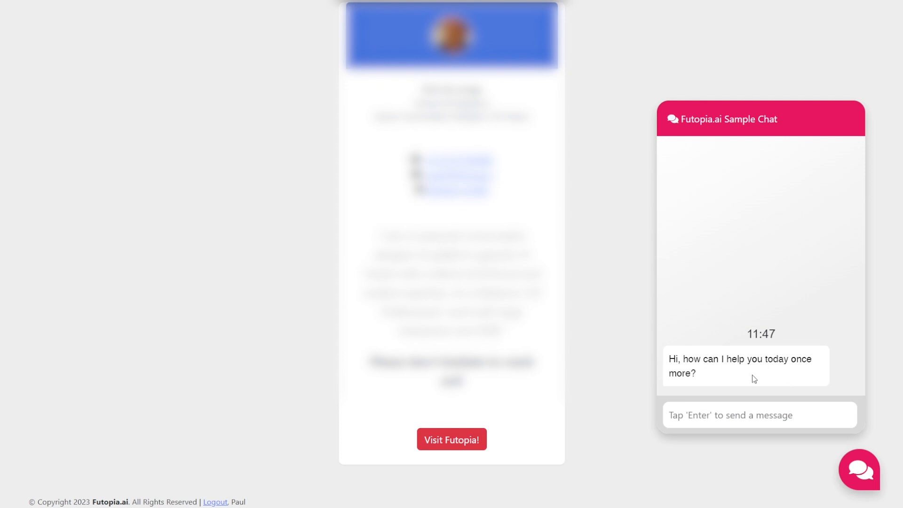
click(860, 470)
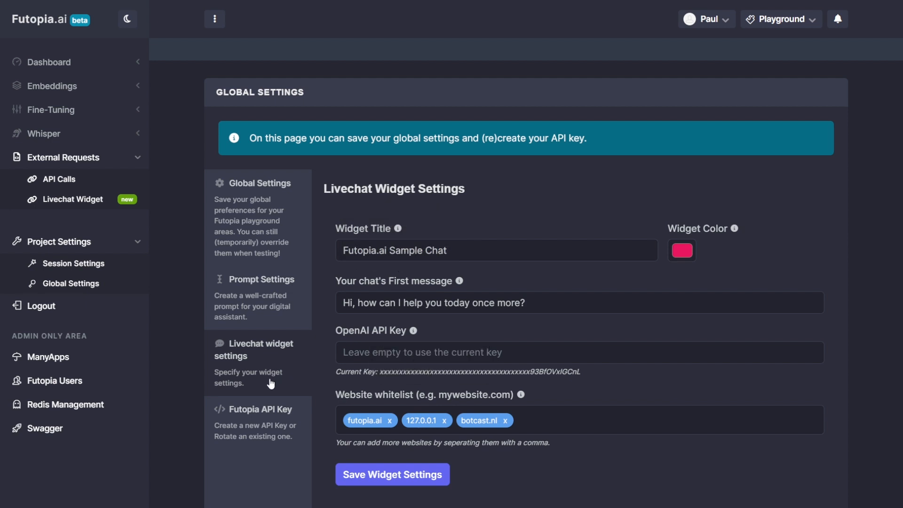
Step: Return to the Futopia global settings, open the Futopia API key section and copy the existing key to the clipboard
click(278, 423)
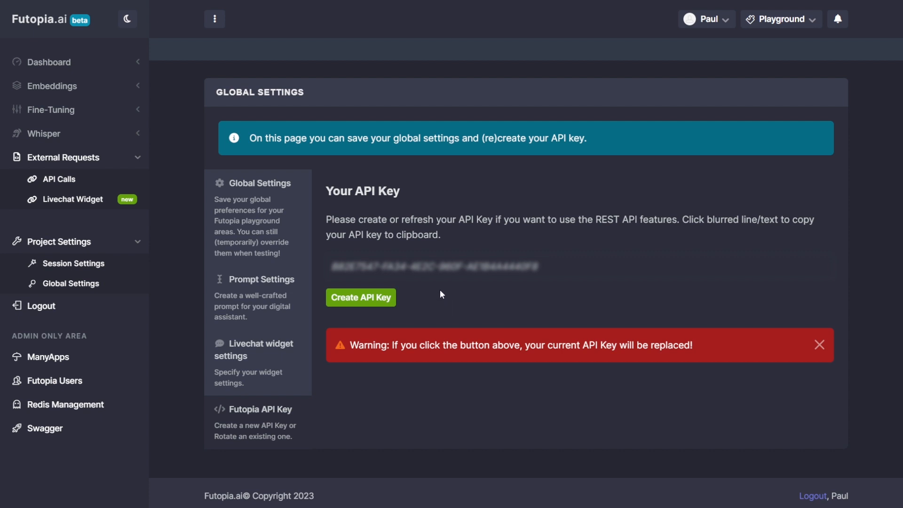
click(445, 265)
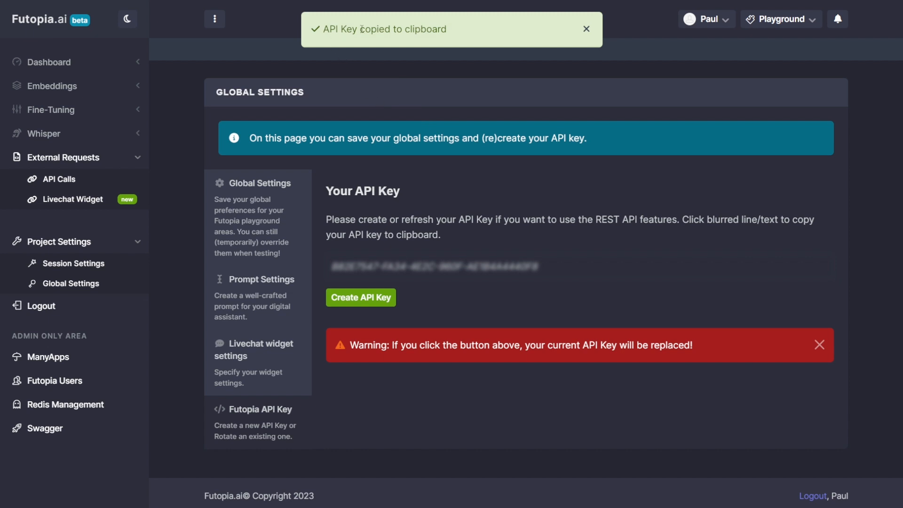